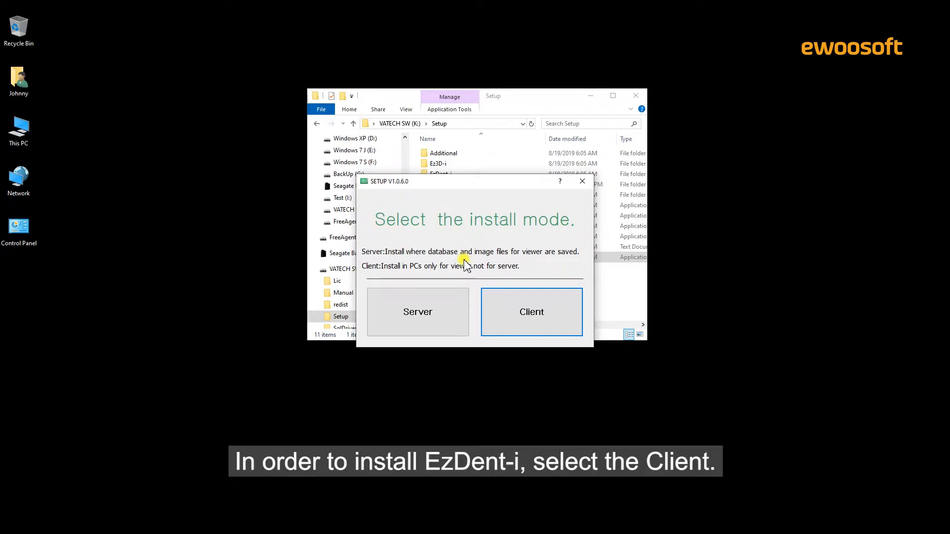
# Choose the Client install mode, select EzDent-i as the product and proceed past the installation wizard's welcome page.
pyautogui.click(492, 300)
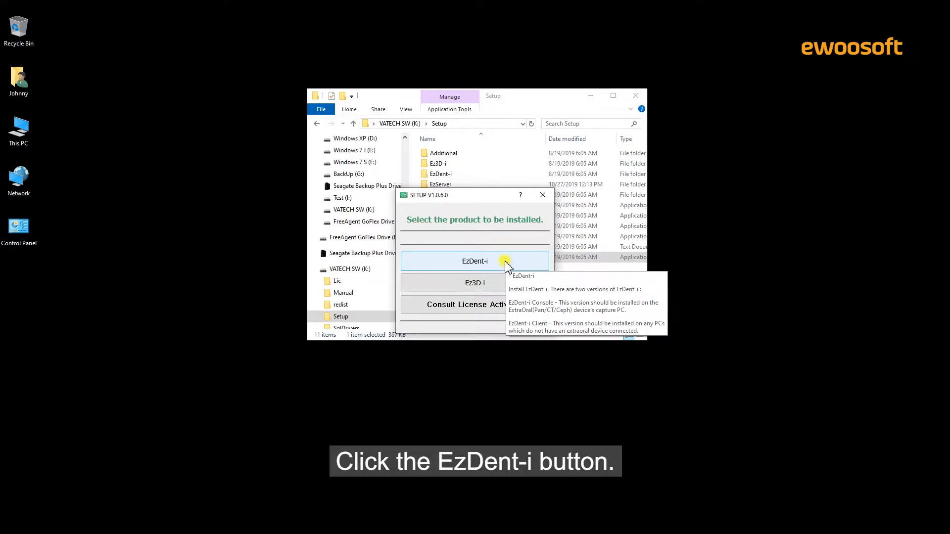
pyautogui.click(507, 262)
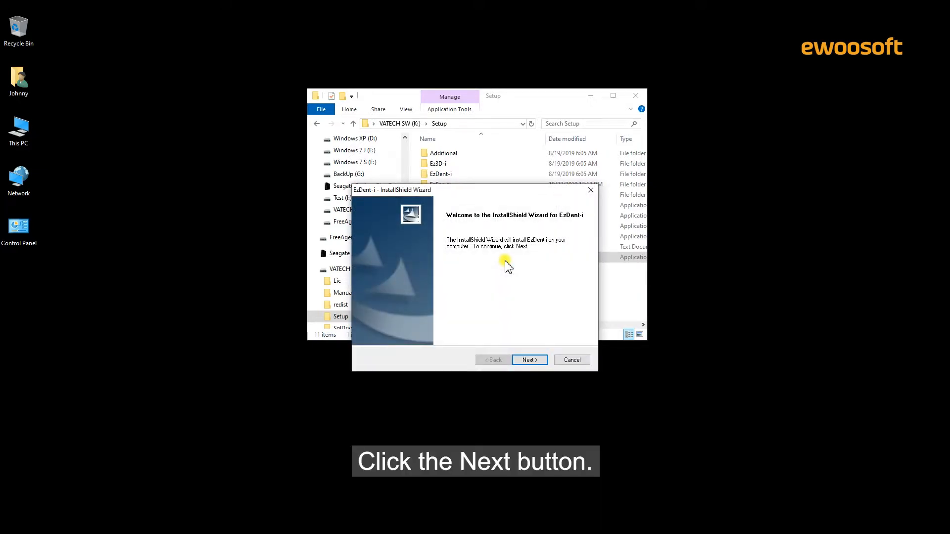
pyautogui.click(544, 360)
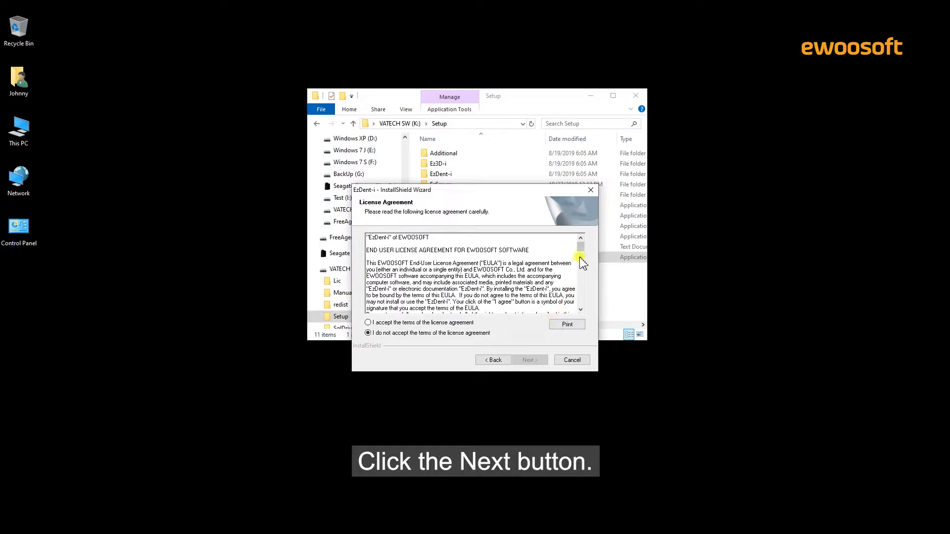
# Accept the terms of the EzDent-i license agreement and keep the default destination folder C:\Program Files (x86)\VATECH.
pyautogui.scroll(-1, 580, 250)
pyautogui.moveTo(580, 250); pyautogui.dragTo(585, 305)
pyautogui.click(457, 323)
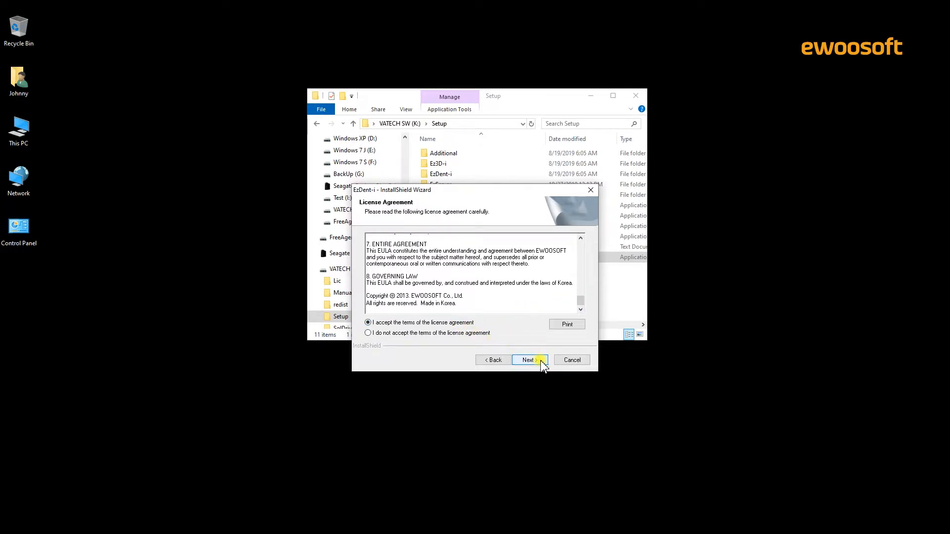
pyautogui.click(538, 360)
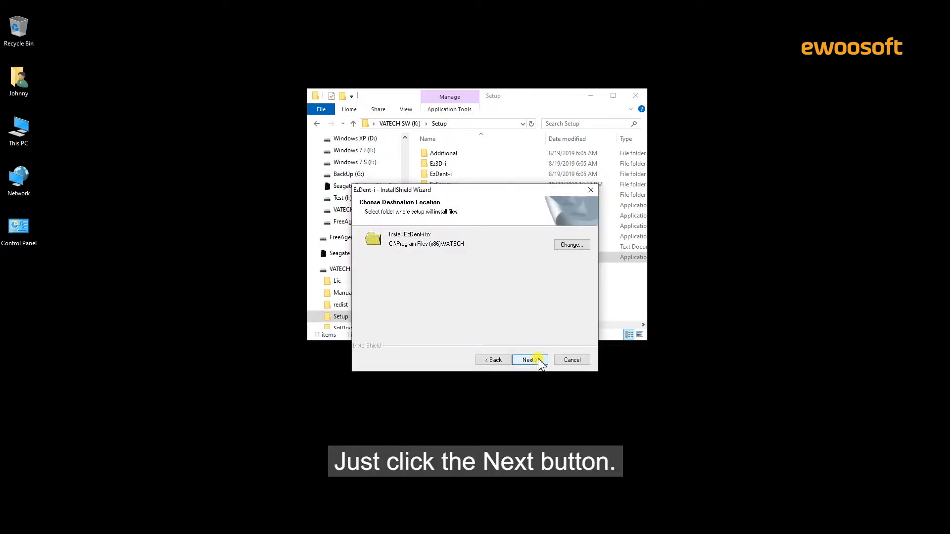
pyautogui.click(539, 361)
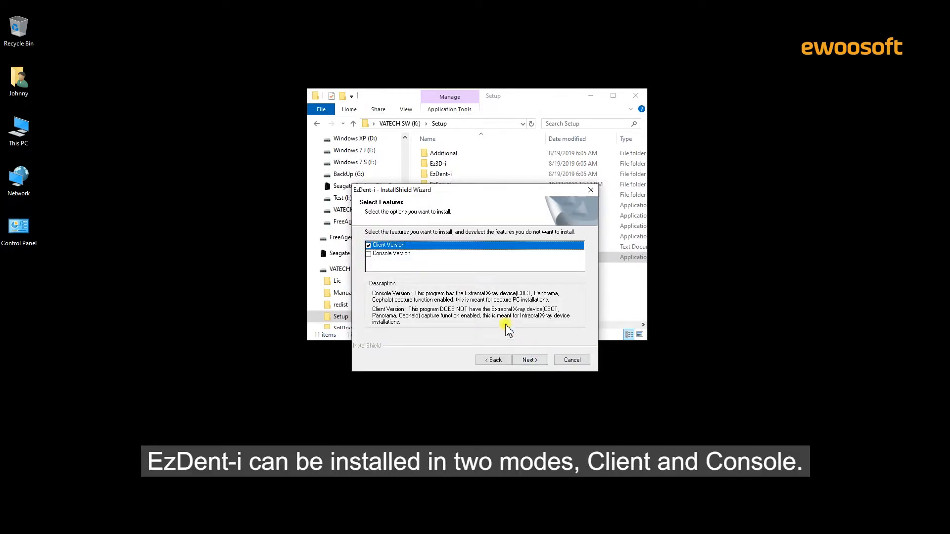
# Install EzDent-i with only the Client Version feature and finish the wizard with the option to restart the computer now.
pyautogui.click(370, 255)
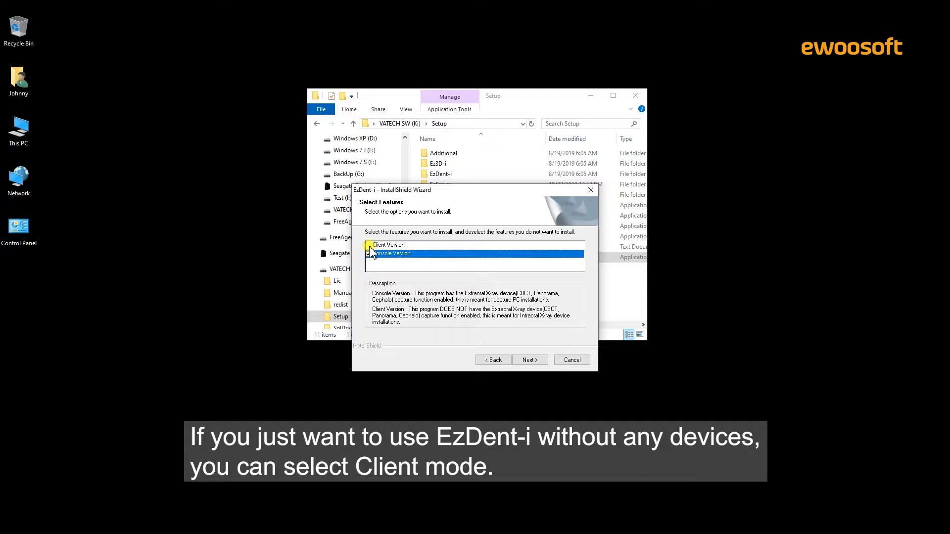
pyautogui.click(369, 245)
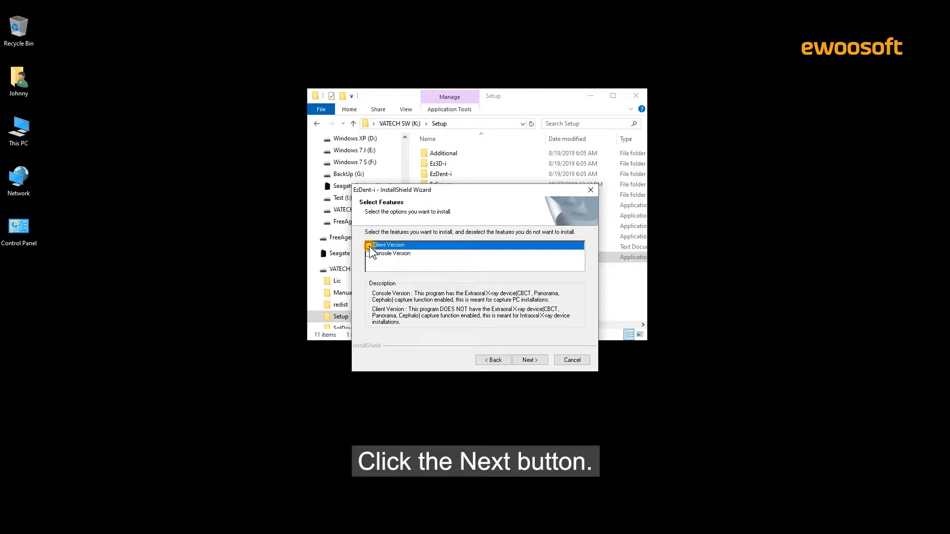
pyautogui.click(541, 360)
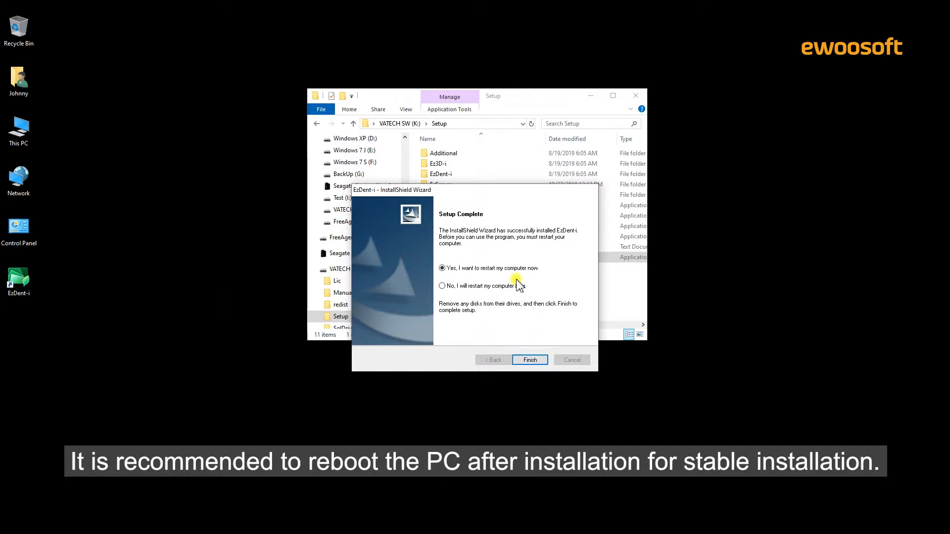
pyautogui.click(542, 362)
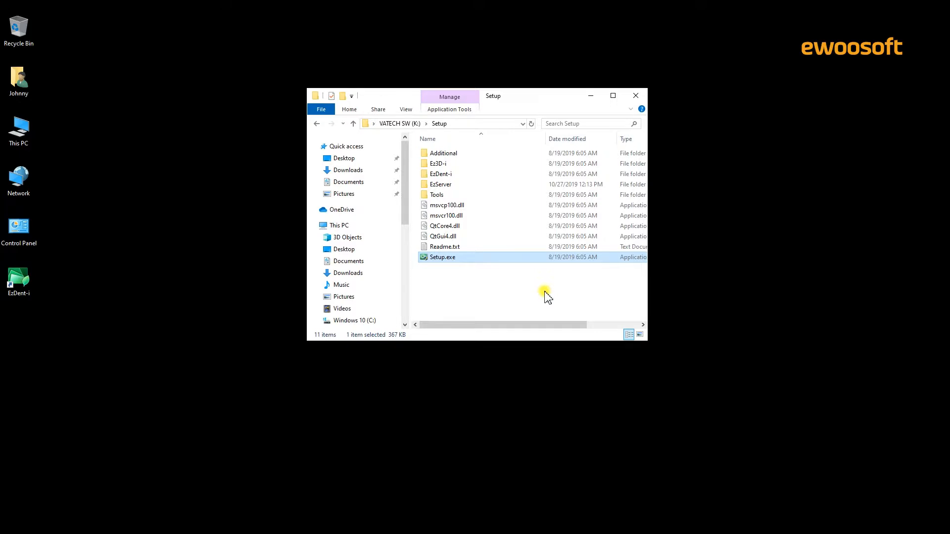
# Run Setup.exe again in Client mode to check EzDent-i's installation status, and close the setup window.
pyautogui.doubleClick(462, 258)
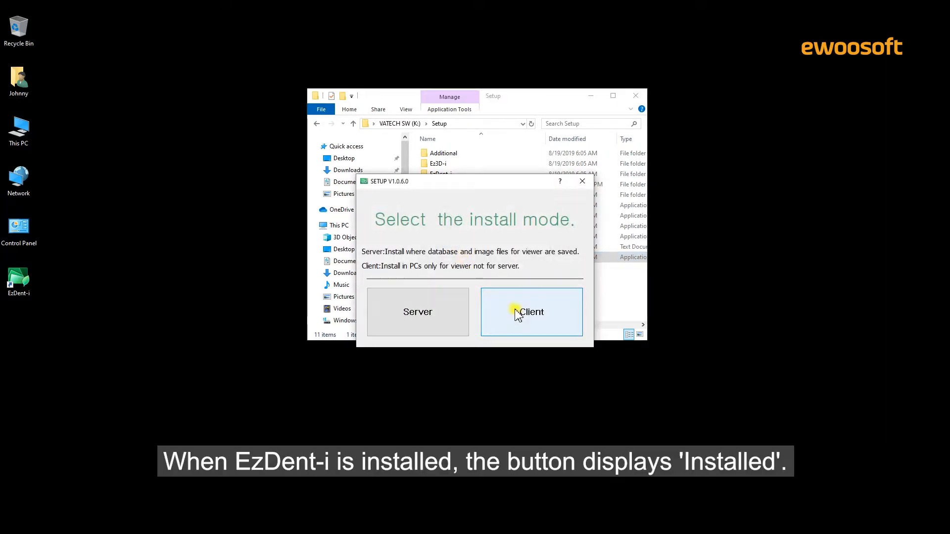
pyautogui.click(505, 304)
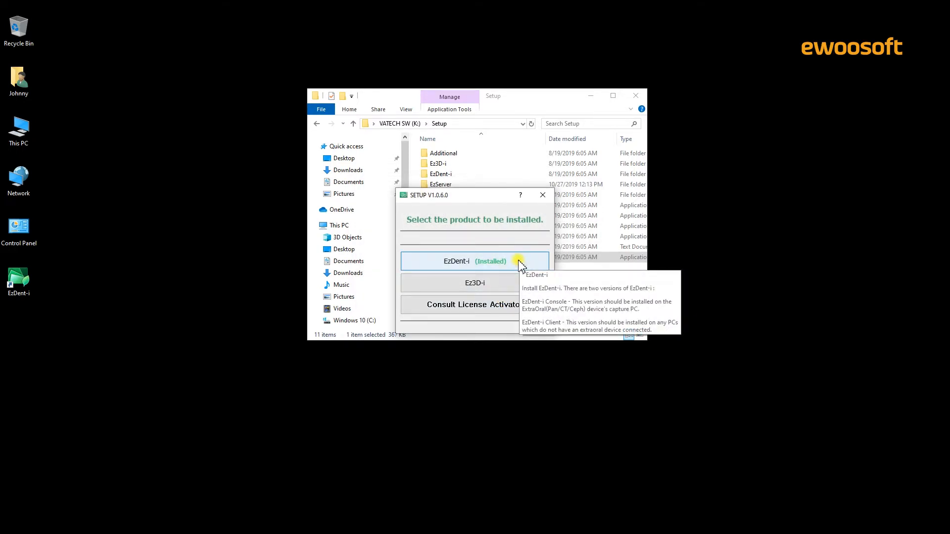
pyautogui.click(543, 196)
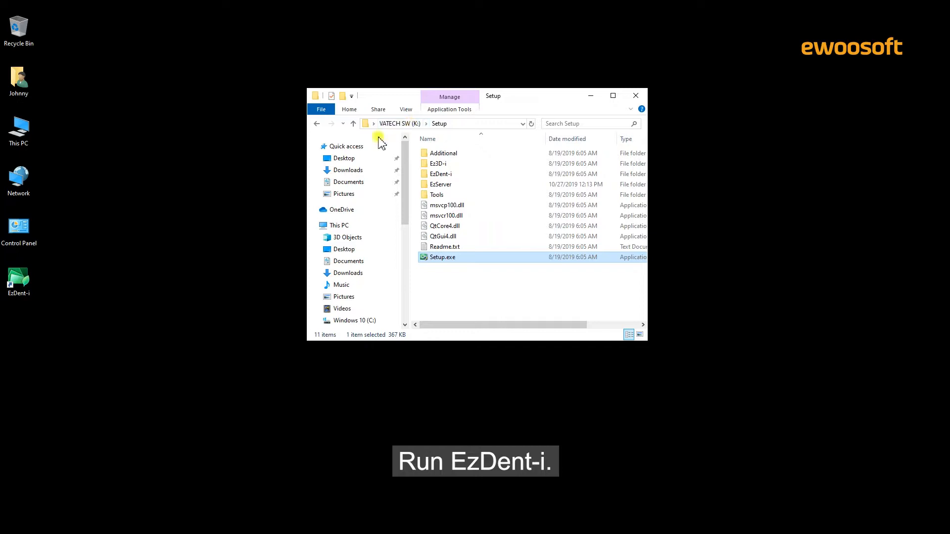
# Launch EzDent-i and search for the file server, picking 127.0.0.1 as the server IP address.
pyautogui.doubleClick(21, 277)
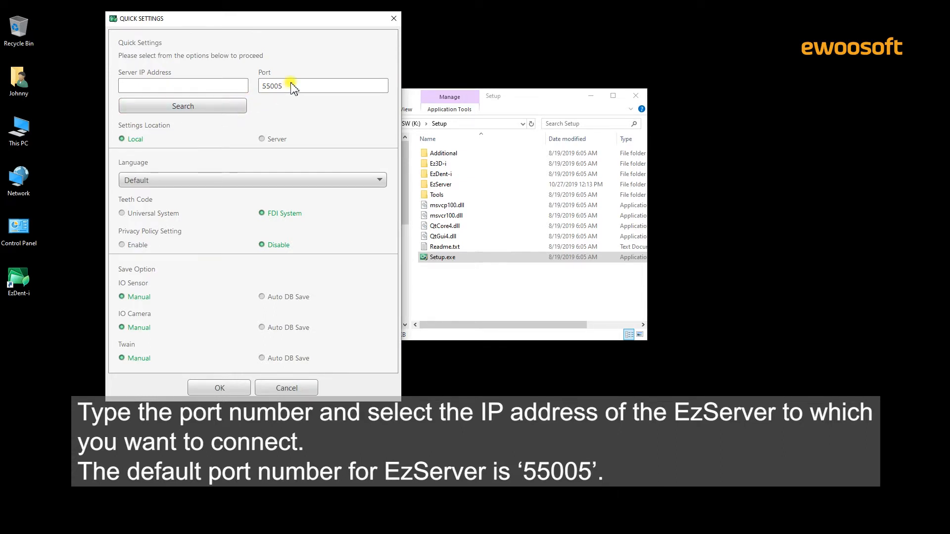
pyautogui.click(218, 110)
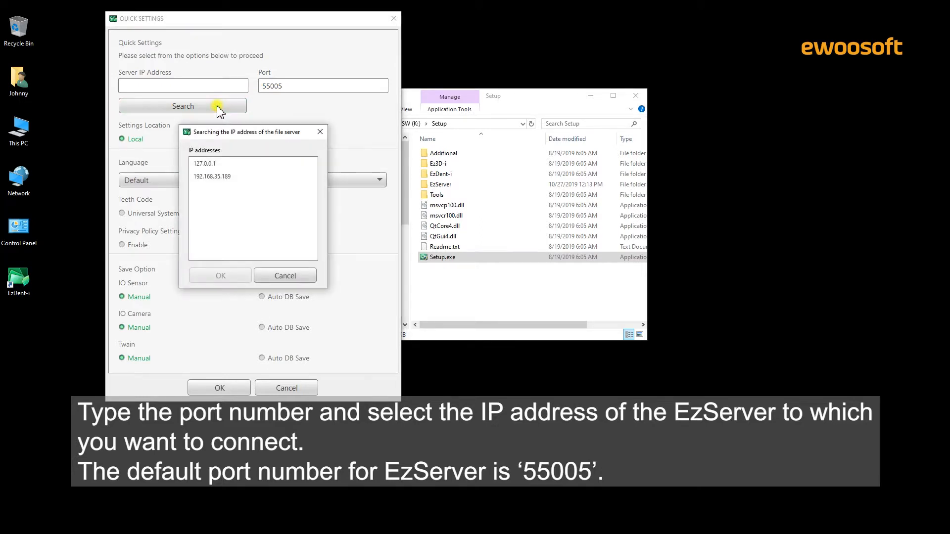
pyautogui.click(227, 164)
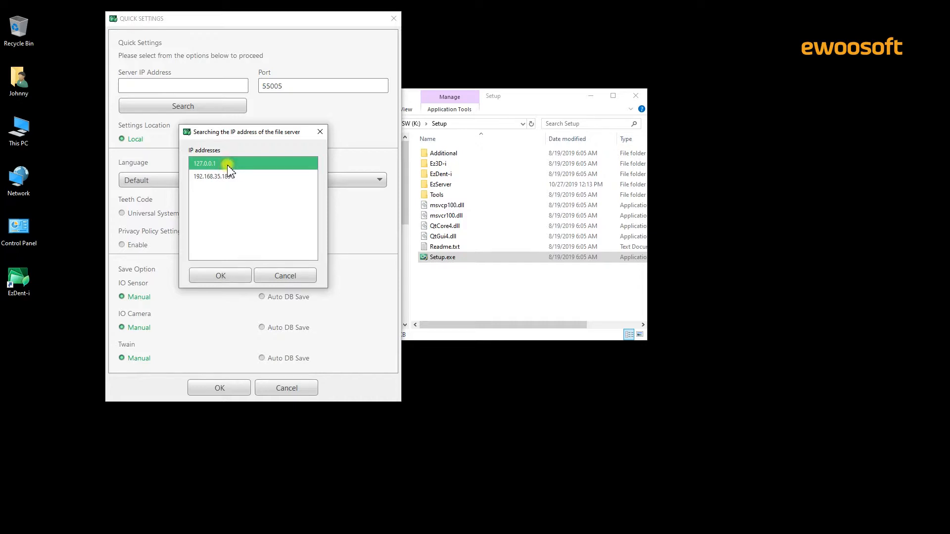
pyautogui.click(237, 279)
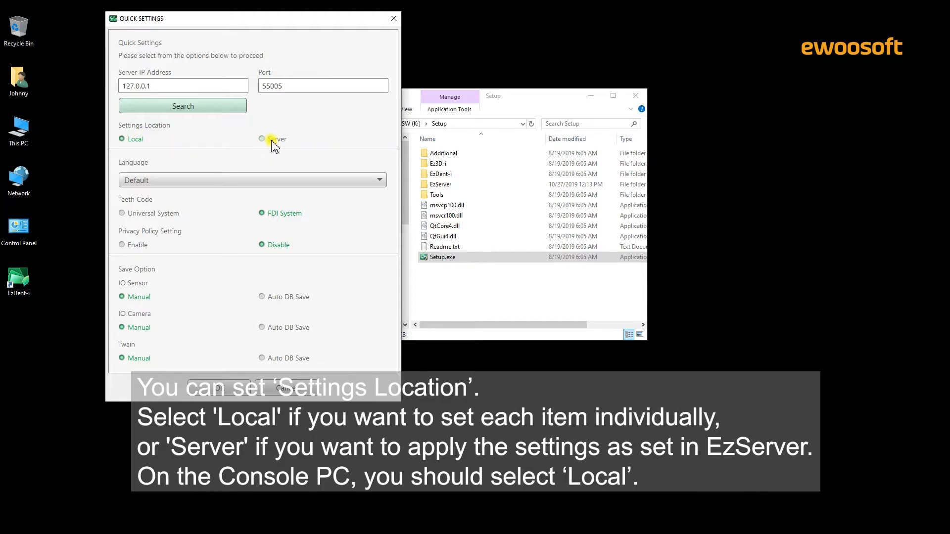
# Browse the available languages, keep Default, and confirm the quick settings.
pyautogui.click(331, 184)
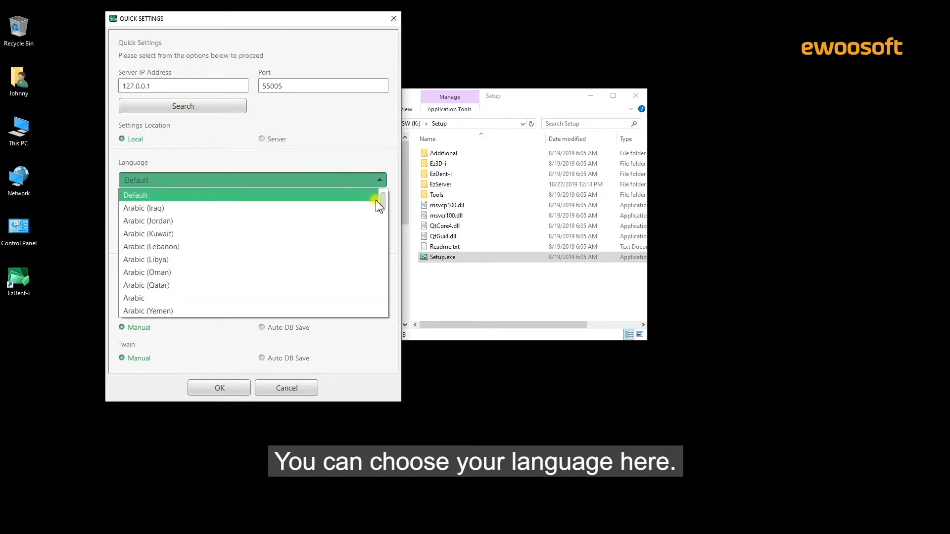
pyautogui.moveTo(383, 203); pyautogui.dragTo(361, 187)
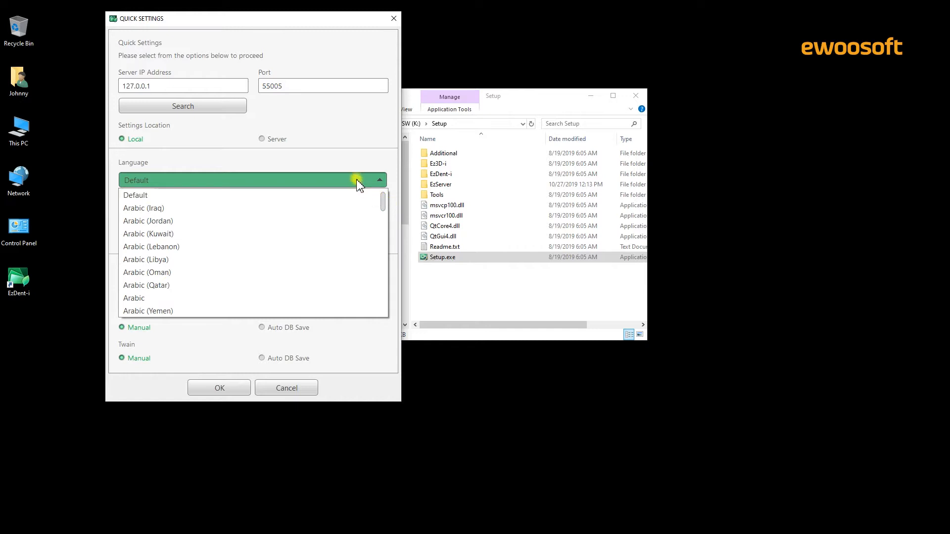
pyautogui.click(358, 182)
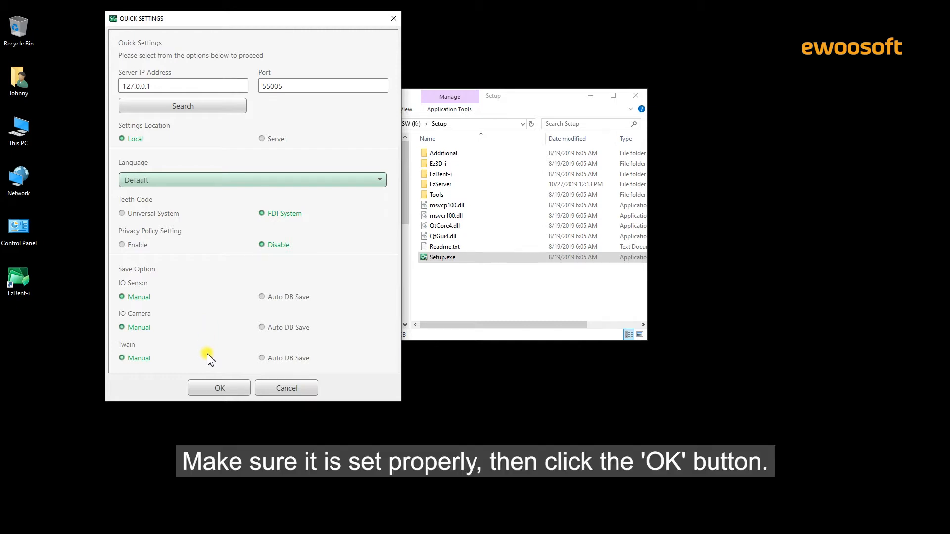
pyautogui.click(241, 389)
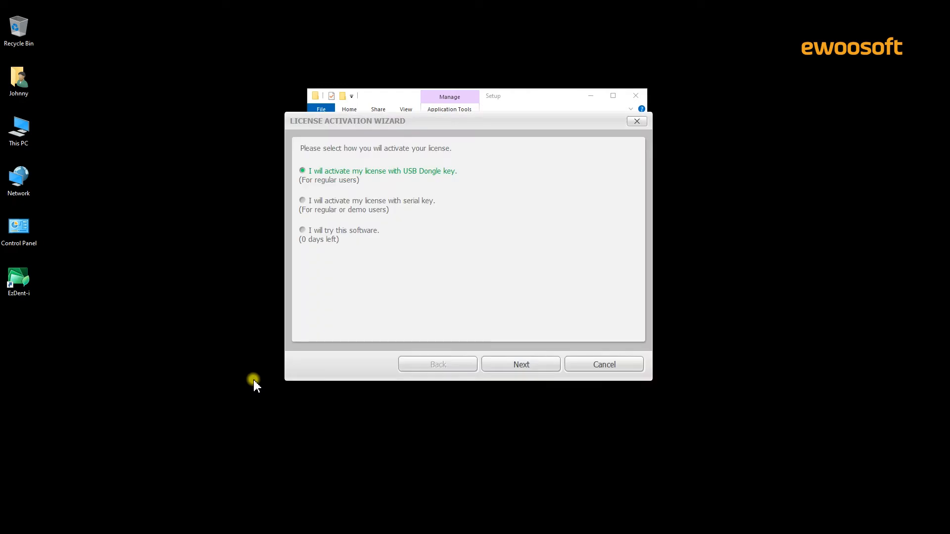
# Move the License Activation Wizard aside and run VTNL.exe from the VATECH SW (K:) drive as administrator.
pyautogui.moveTo(447, 123); pyautogui.dragTo(197, 119)
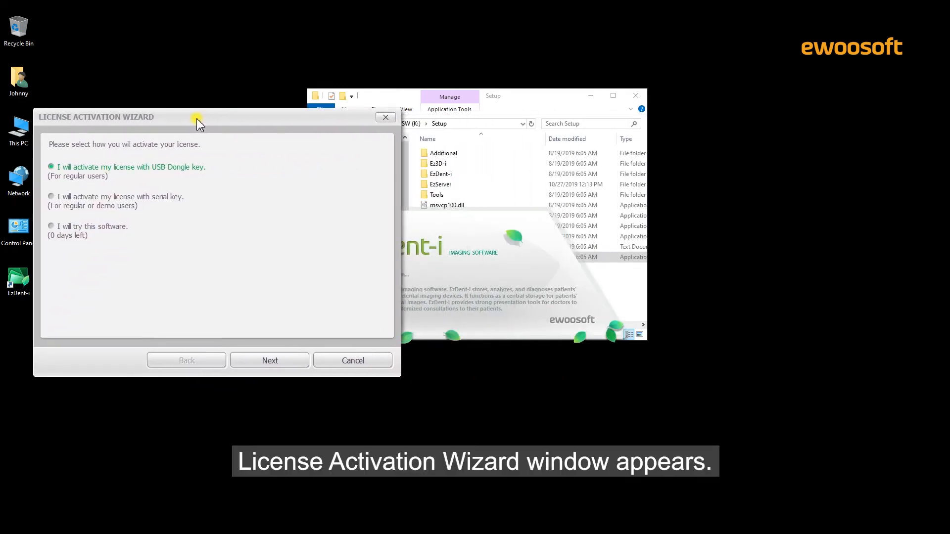
pyautogui.click(524, 101)
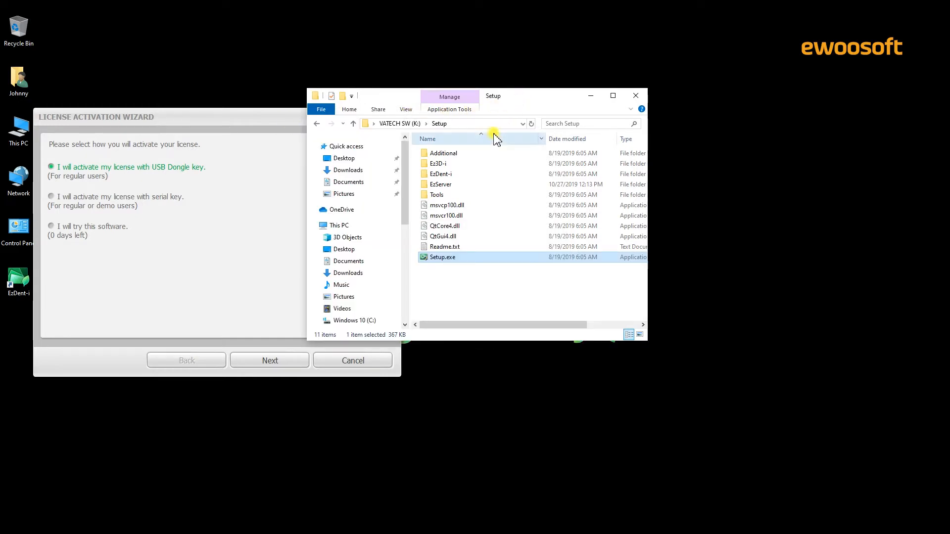
pyautogui.click(400, 123)
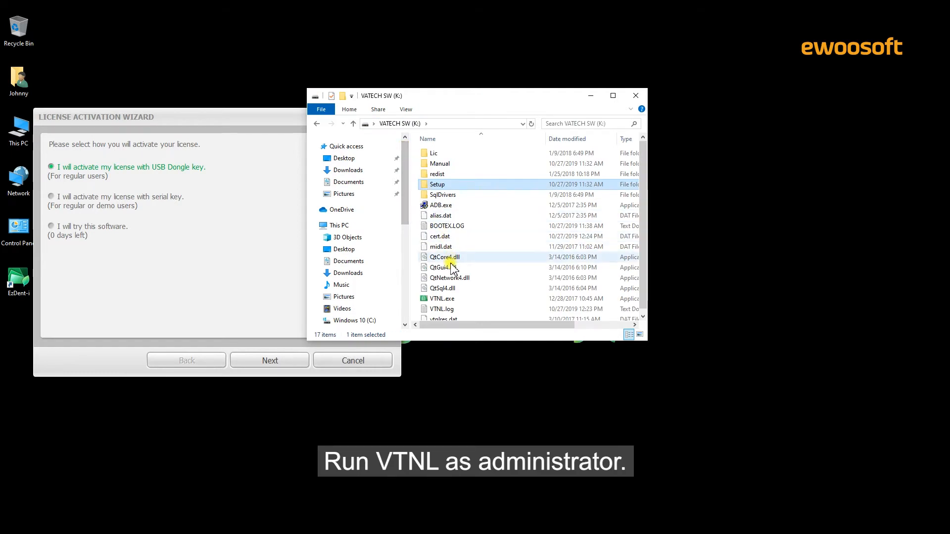
pyautogui.click(454, 299)
pyautogui.rightClick(456, 300)
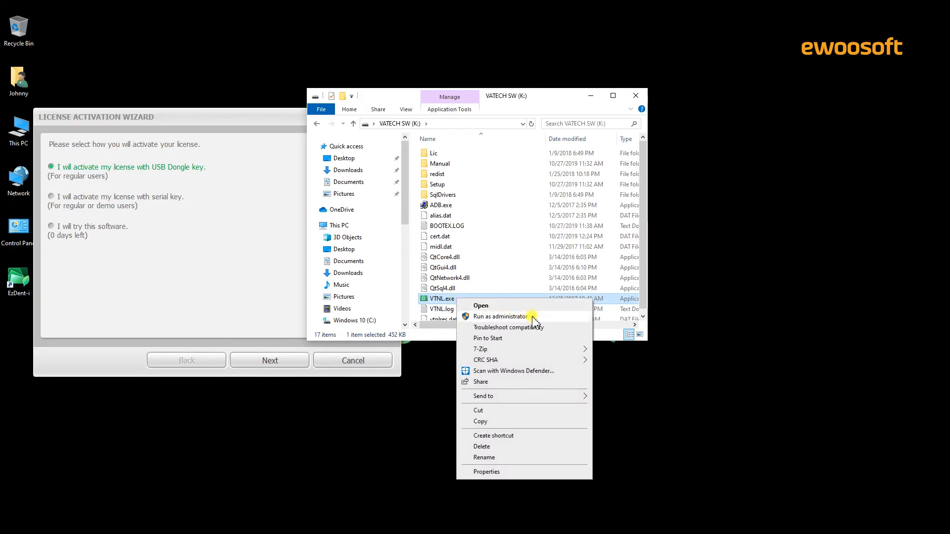
pyautogui.click(501, 317)
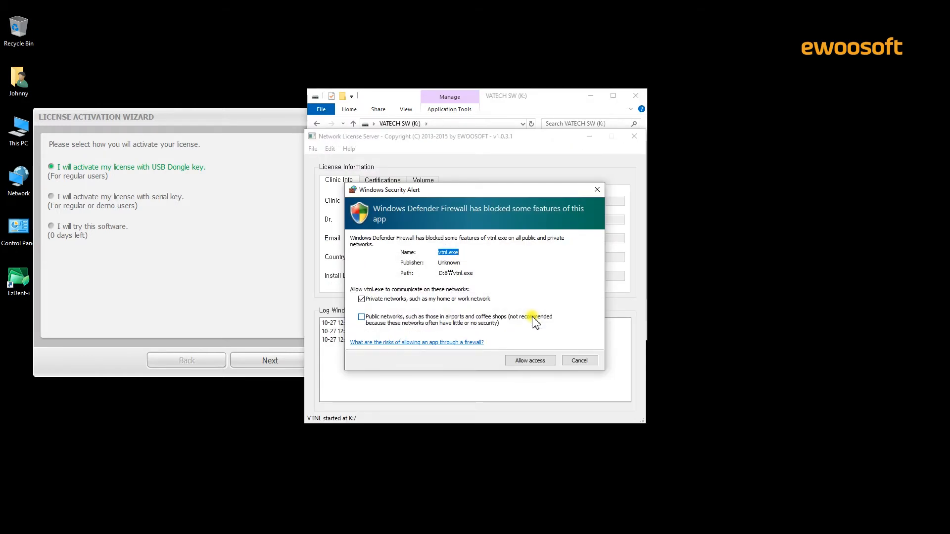
# Allow vtnl.exe through the Windows Defender Firewall on both private and public networks.
pyautogui.click(361, 318)
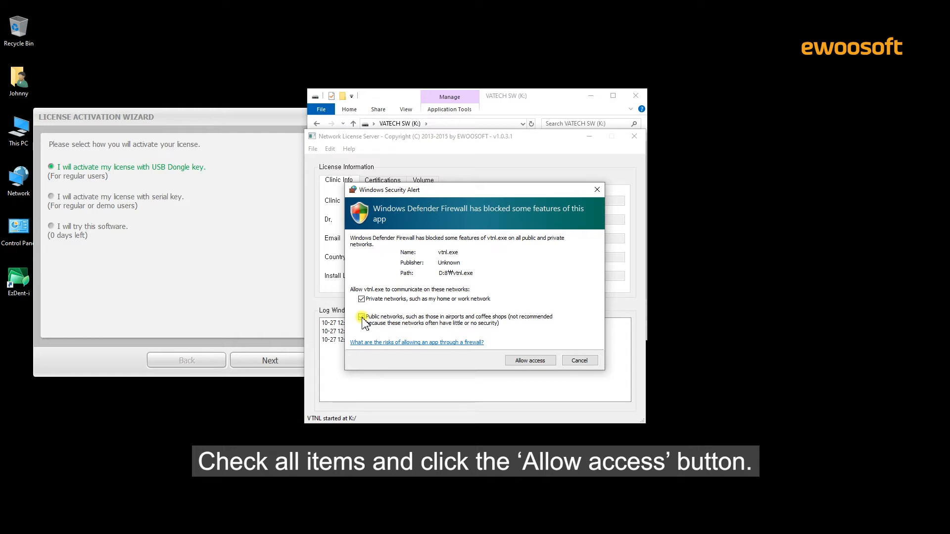
pyautogui.click(515, 358)
pyautogui.click(553, 362)
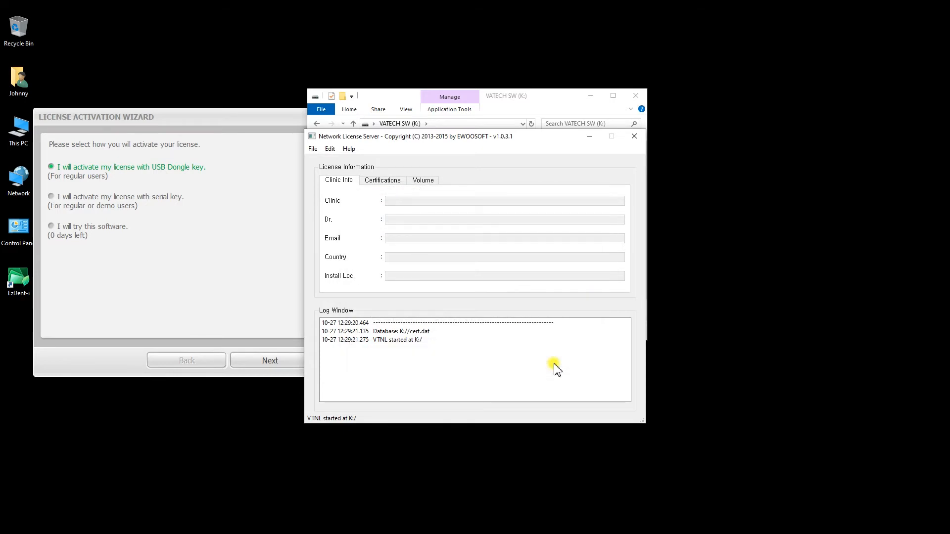
# Move the Network License Server window clear of the others and review its certifications and license volume information.
pyautogui.moveTo(453, 140); pyautogui.dragTo(718, 150)
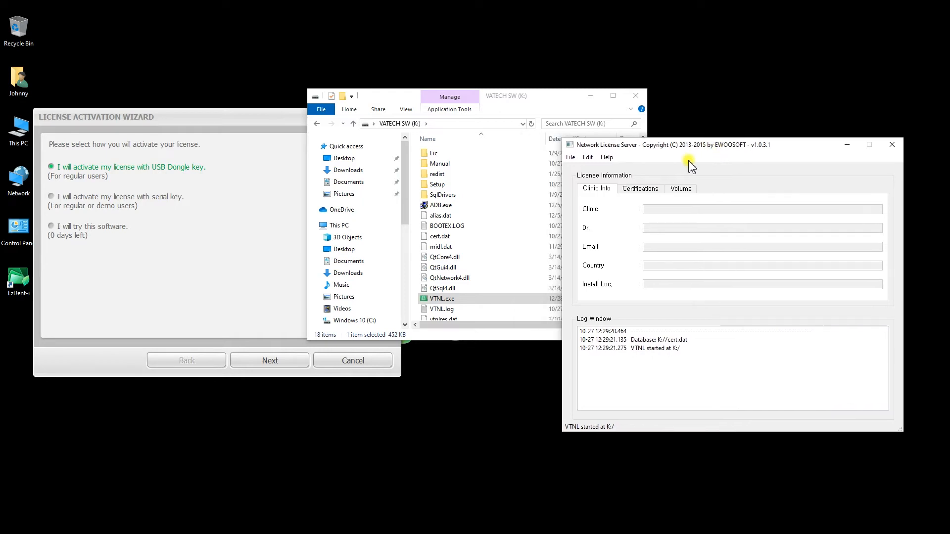
pyautogui.click(658, 190)
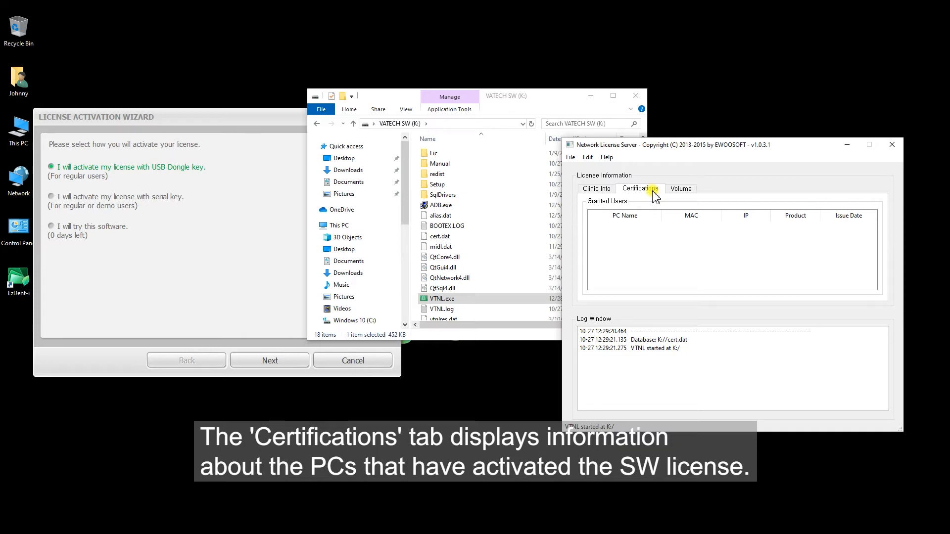
pyautogui.click(691, 190)
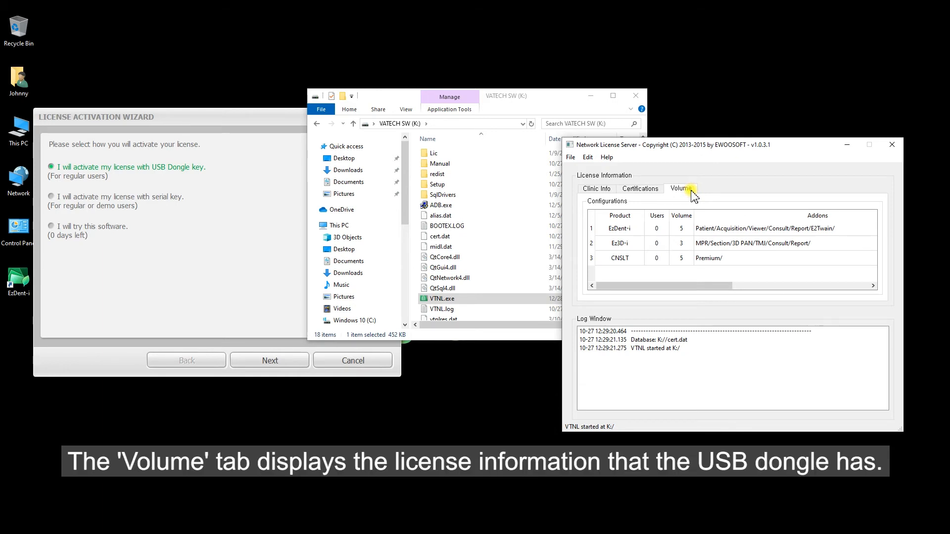
# Activate the EzDent-i license with the USB Dongle key, choosing the Patient/Acquisition package, and finish the activation wizard.
pyautogui.click(245, 118)
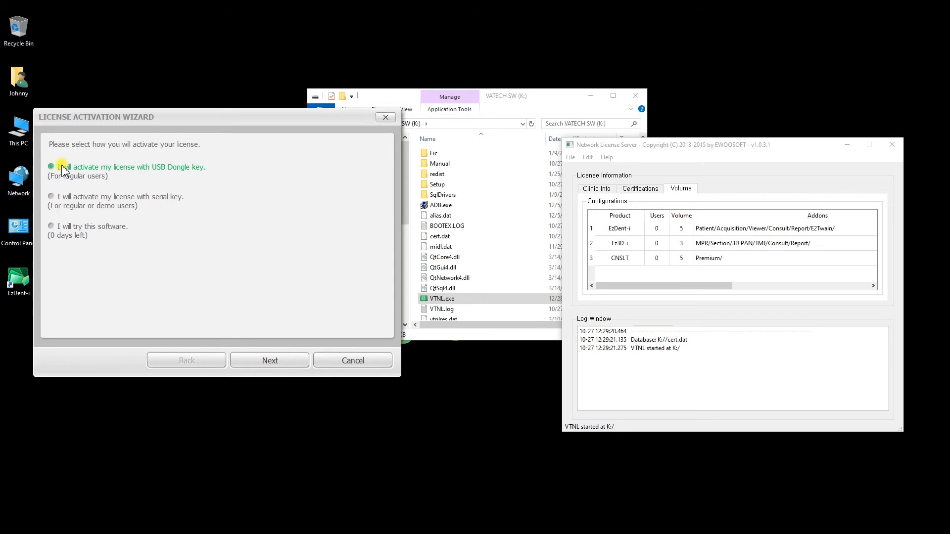
pyautogui.click(299, 365)
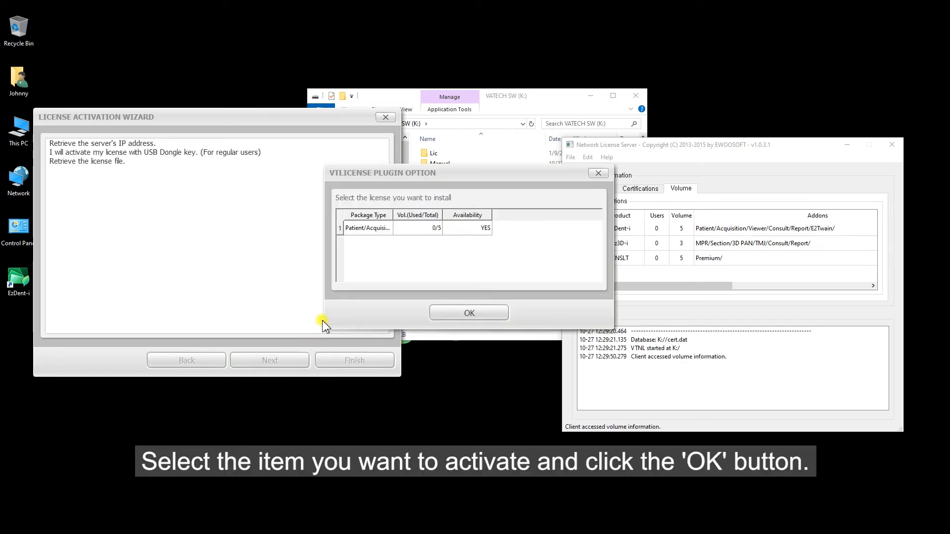
pyautogui.click(416, 229)
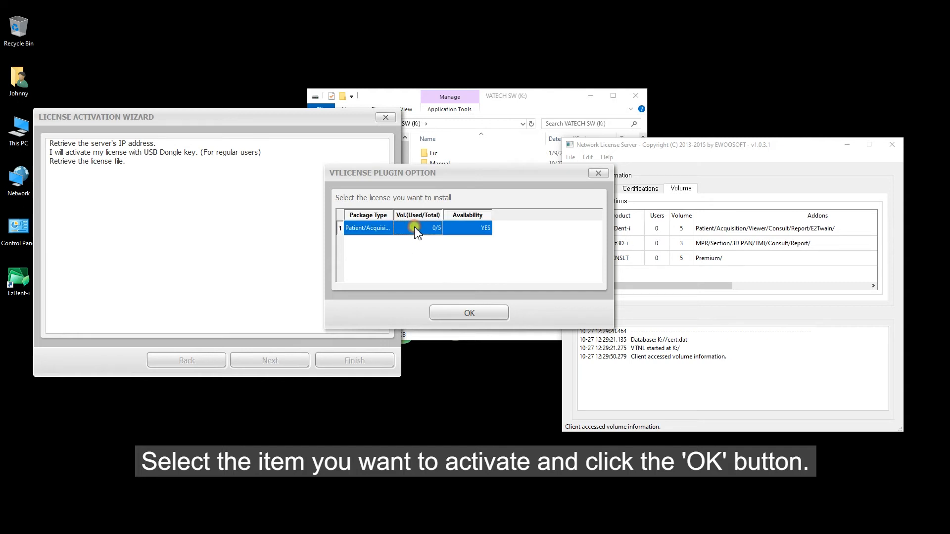
pyautogui.click(481, 313)
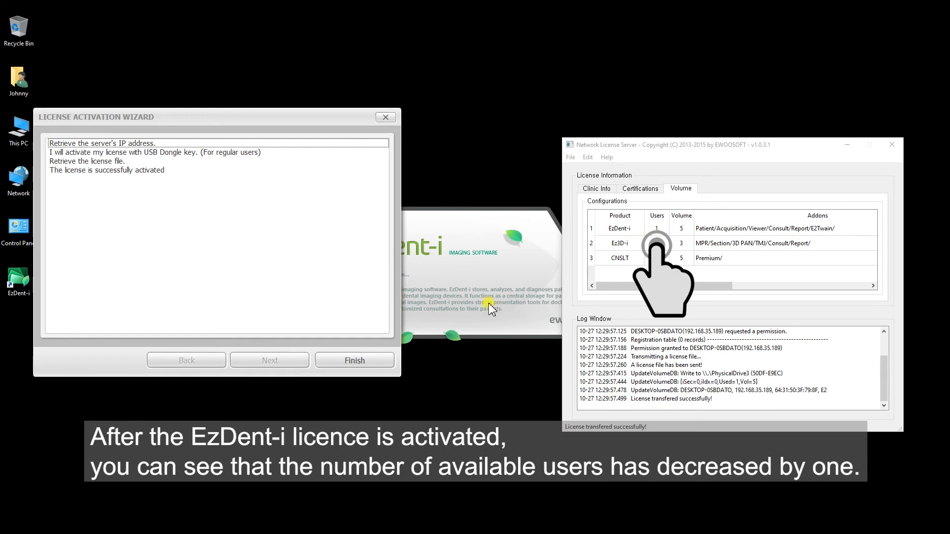
pyautogui.click(372, 362)
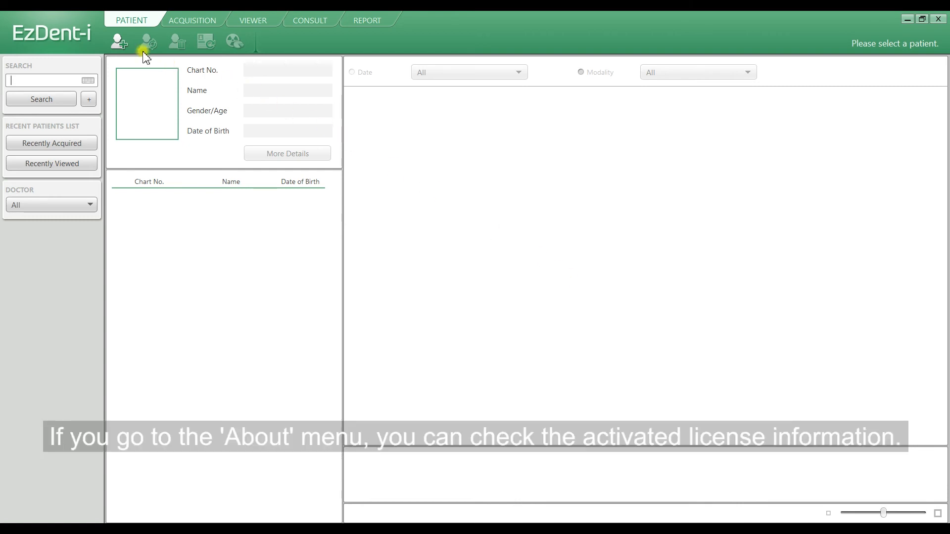
# Open the About information of EzDent-i to check the activated license.
pyautogui.click(77, 47)
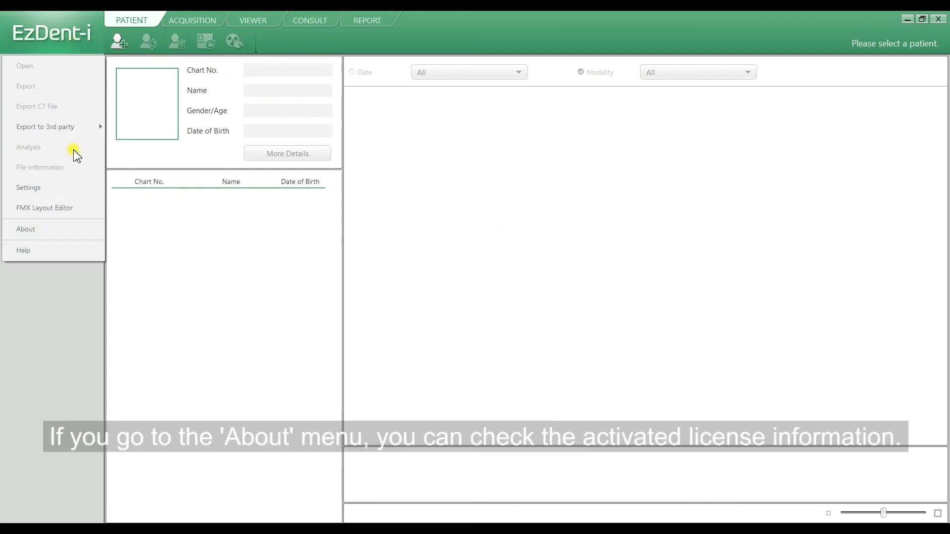
pyautogui.click(70, 229)
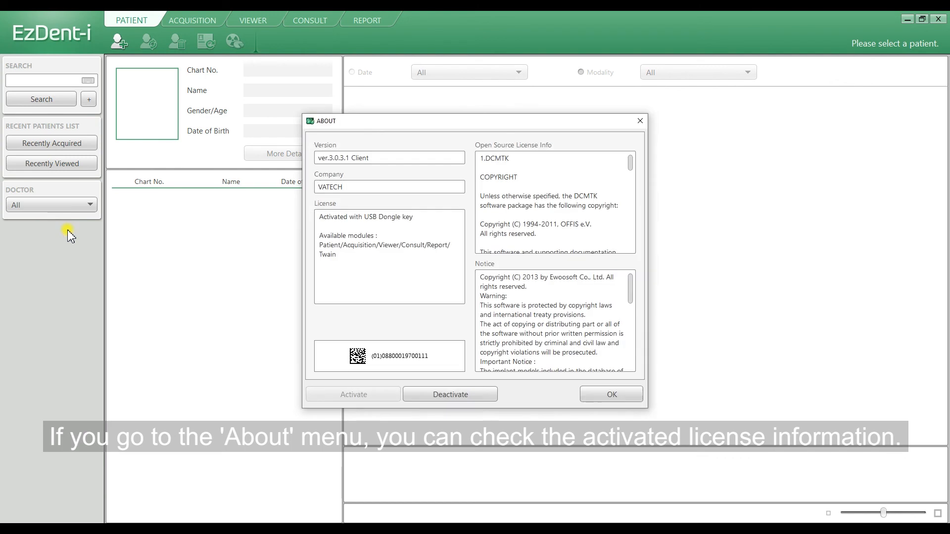